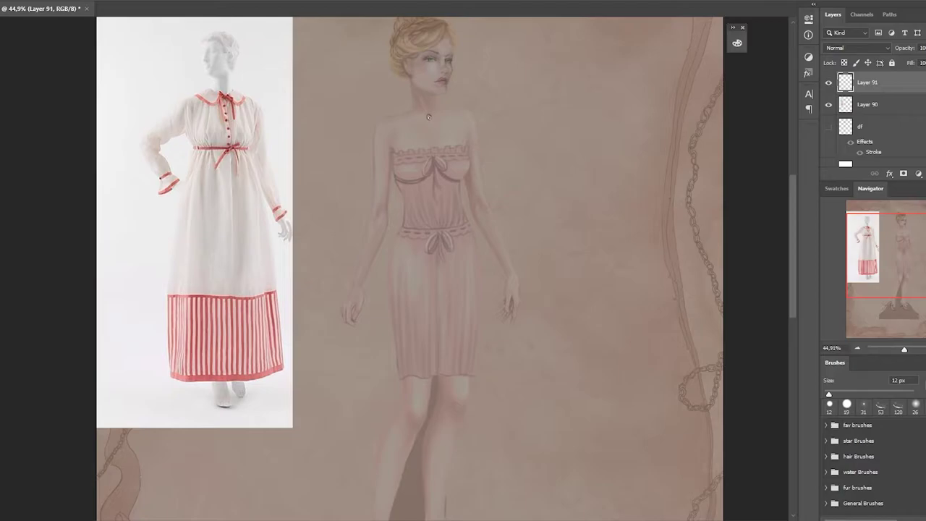
Step: Paint the neck loop, under-bust ribbon with bow and tail, collar outline and centre-front line
mouse_move(428, 115)
mouse_down()
mouse_move(420, 137)
mouse_move(441, 142)
mouse_move(435, 162)
mouse_up()
drag(397, 187, 461, 181)
mouse_move(424, 192)
mouse_down()
mouse_move(437, 189)
mouse_move(428, 221)
mouse_up()
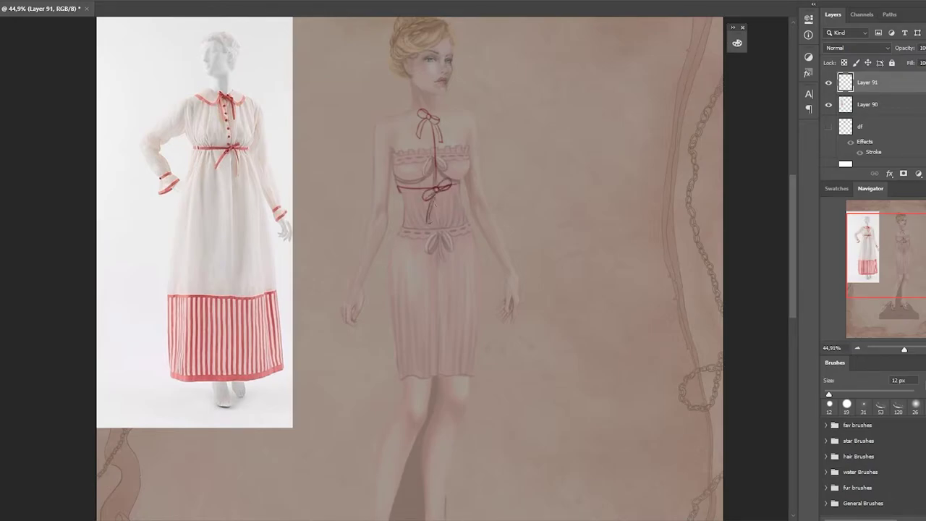
drag(440, 190, 450, 208)
drag(446, 187, 462, 190)
drag(399, 186, 390, 173)
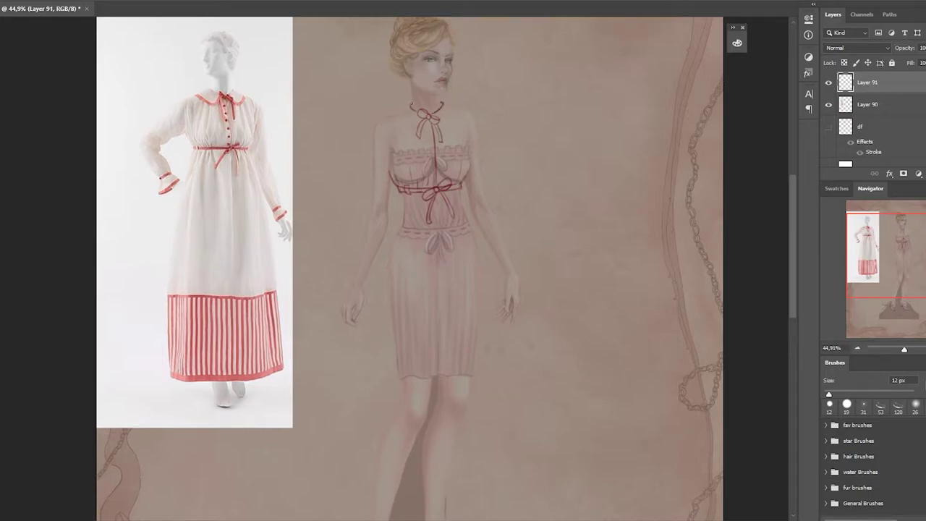
mouse_move(442, 108)
mouse_down()
mouse_move(441, 121)
mouse_move(418, 118)
mouse_up()
drag(438, 129, 438, 186)
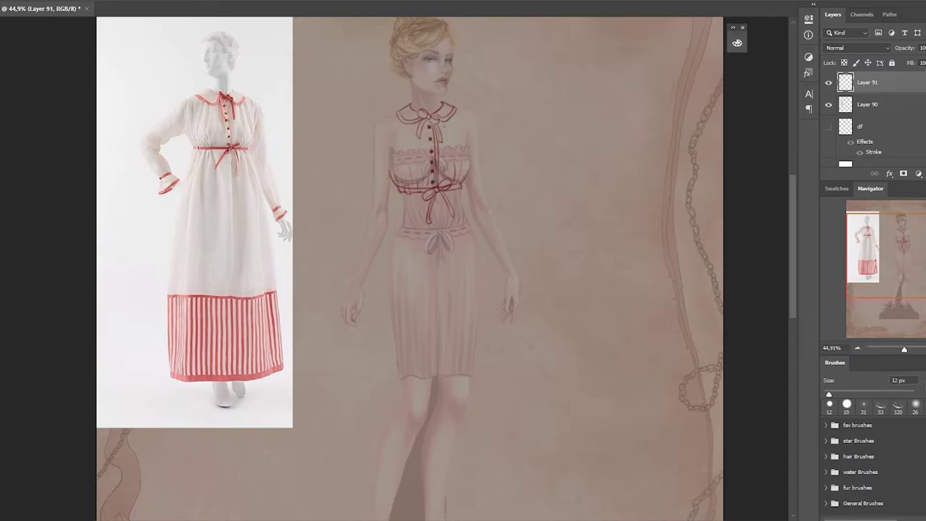
Step: Sketch both shoulder lines and the flared cuffs at each wrist
drag(395, 113, 370, 150)
drag(458, 109, 483, 184)
drag(502, 272, 524, 289)
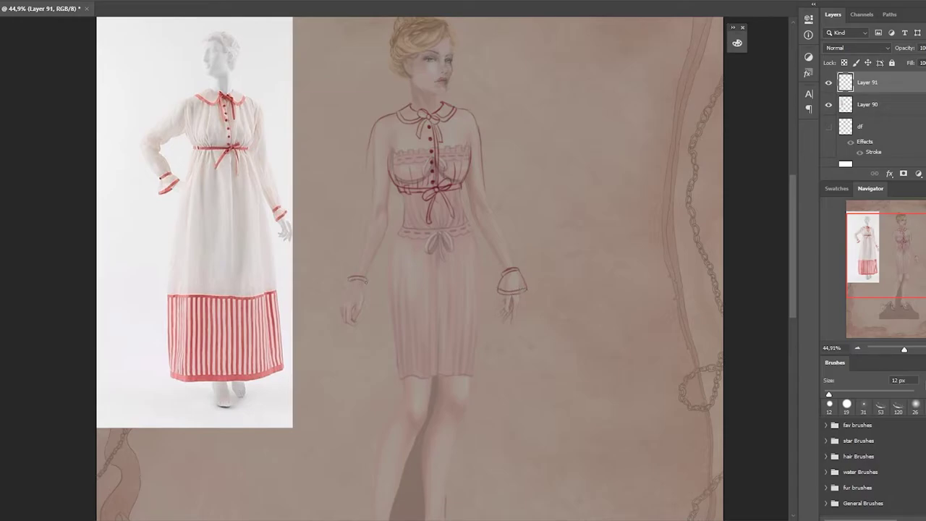
drag(335, 298, 356, 303)
Step: Outline both long sleeves down to the cuffs and switch to a different brush preset
drag(381, 254, 390, 223)
drag(361, 205, 366, 177)
drag(352, 246, 357, 220)
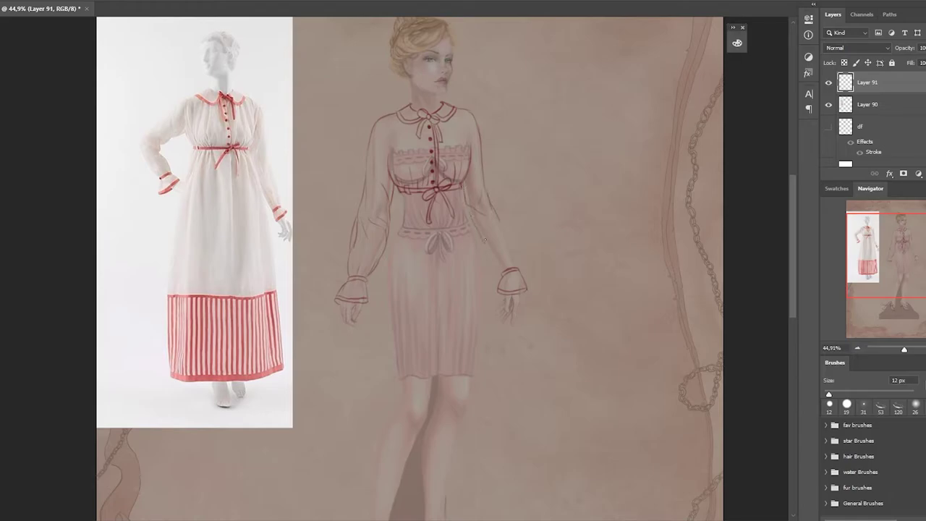
drag(393, 227, 403, 196)
drag(384, 283, 395, 220)
drag(463, 193, 482, 234)
right_click(482, 240)
double_click(652, 229)
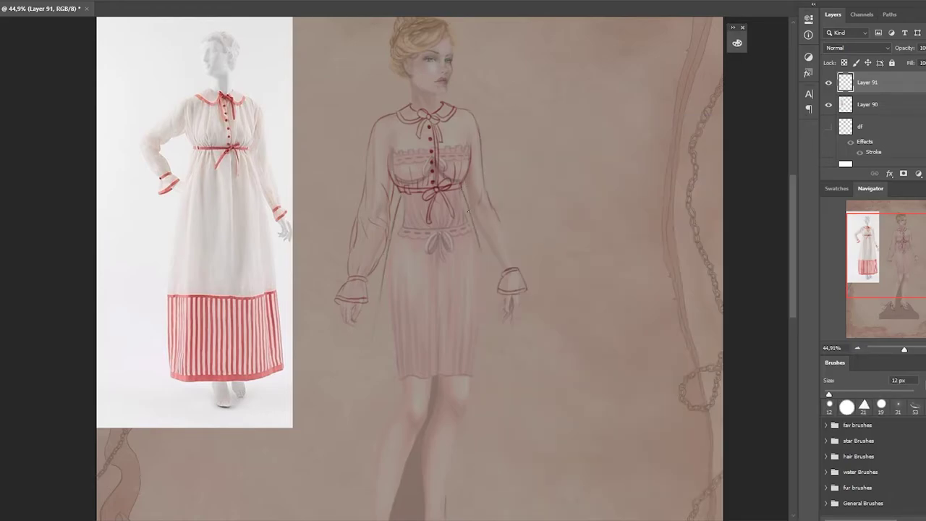
Step: Draw the long skirt side lines and refine the right sleeve and left shoulder edges
drag(463, 189, 504, 395)
drag(401, 194, 365, 380)
drag(371, 336, 360, 427)
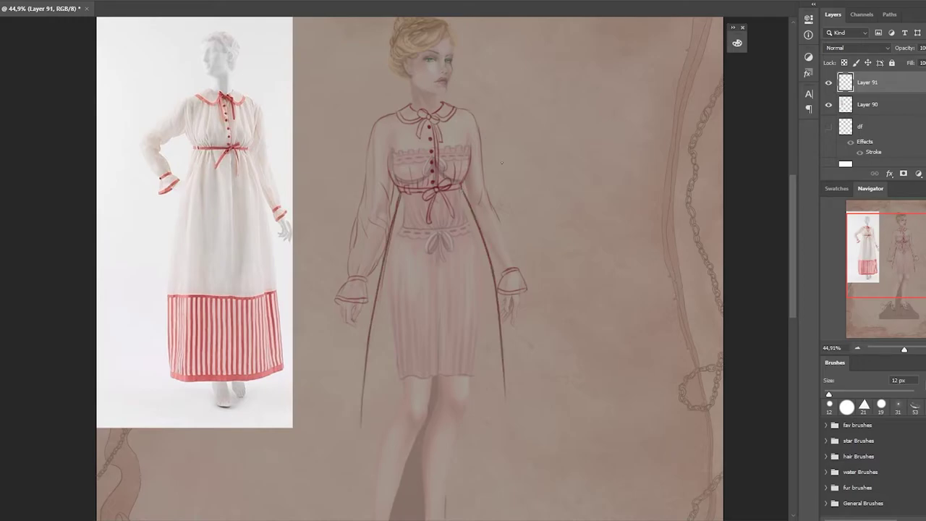
drag(505, 230, 518, 264)
drag(370, 157, 374, 129)
Step: With a larger brush, draw the curved hem, lower skirt sides and the hem-band line
key(bracketright)
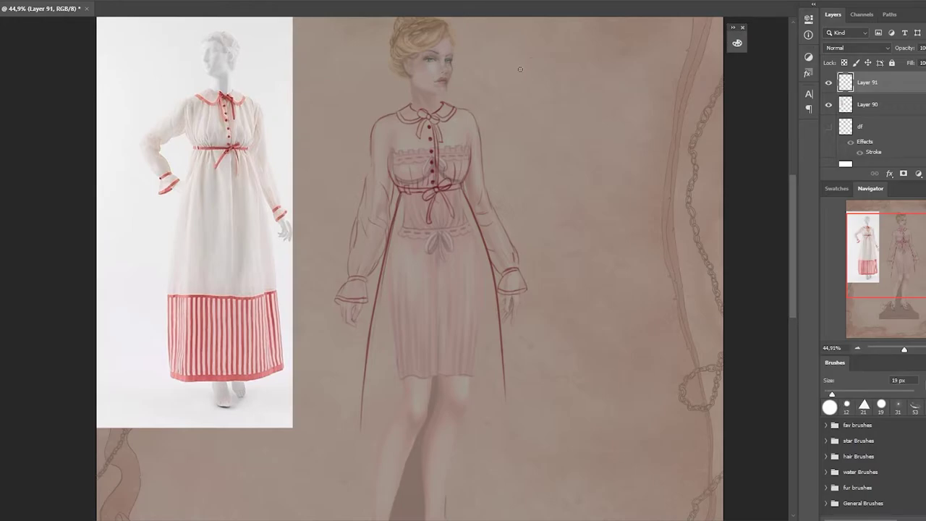
scroll(793, 234, down, 3)
drag(341, 454, 508, 441)
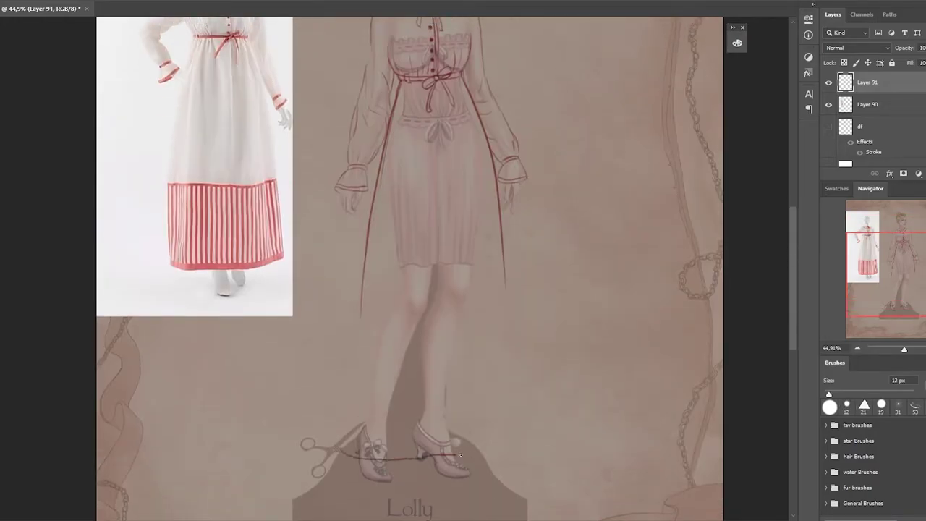
drag(341, 449, 357, 304)
drag(506, 283, 514, 439)
drag(373, 350, 503, 338)
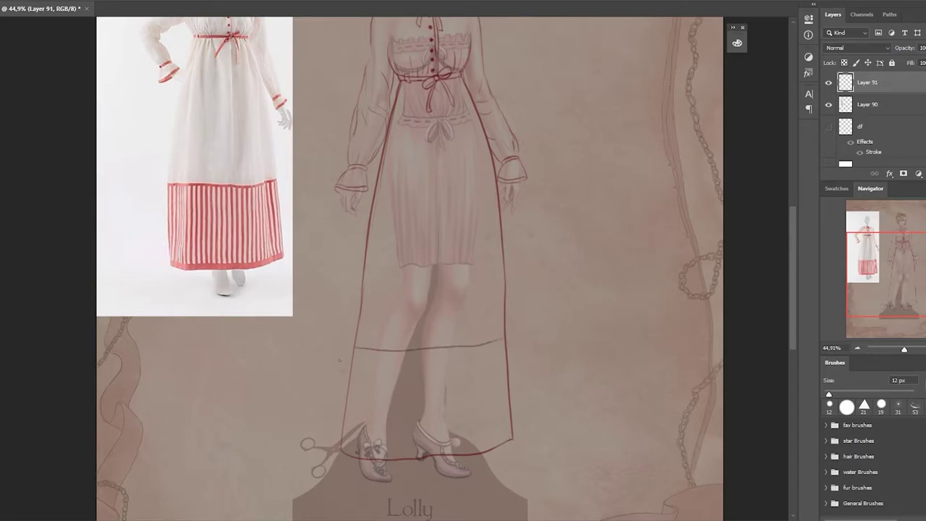
Step: Trace the whole dress outline with the Magnetic Lasso and add new empty Layer 92
key(l)
click(340, 450)
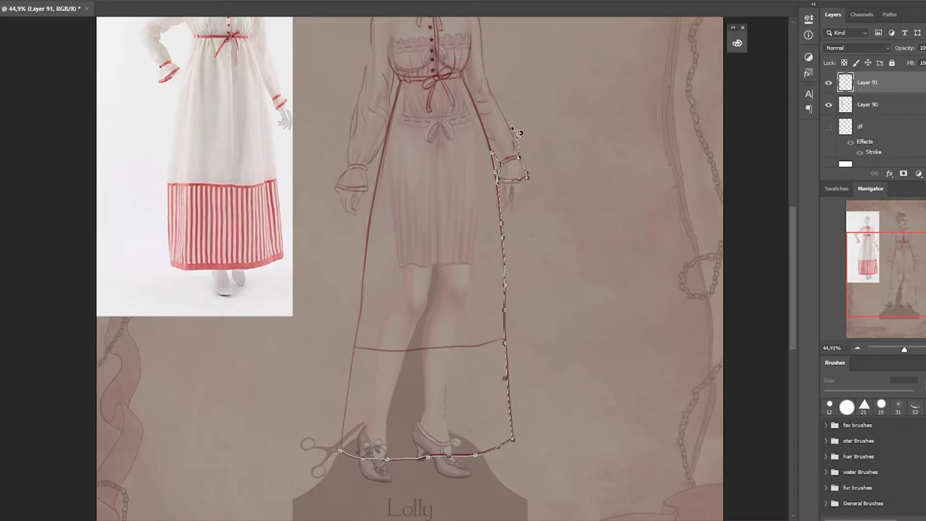
scroll(485, 66, up, 5)
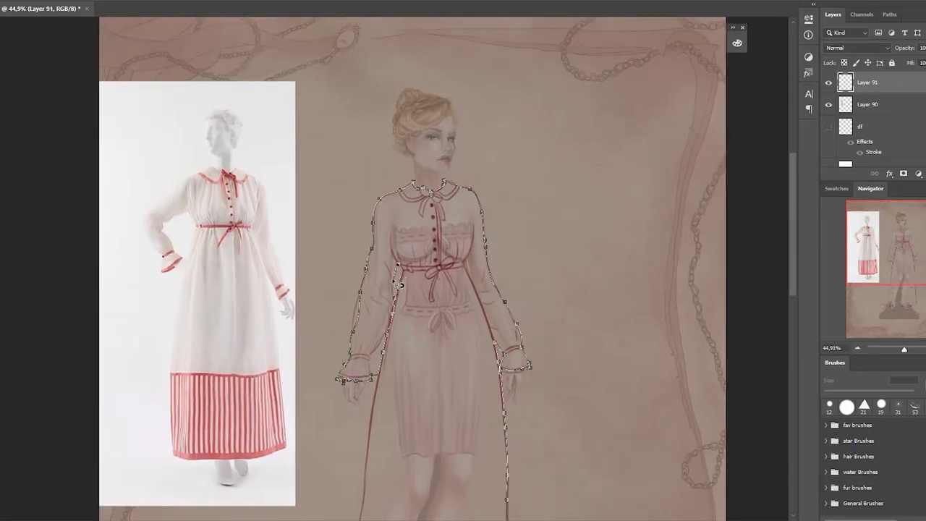
drag(369, 467, 383, 326)
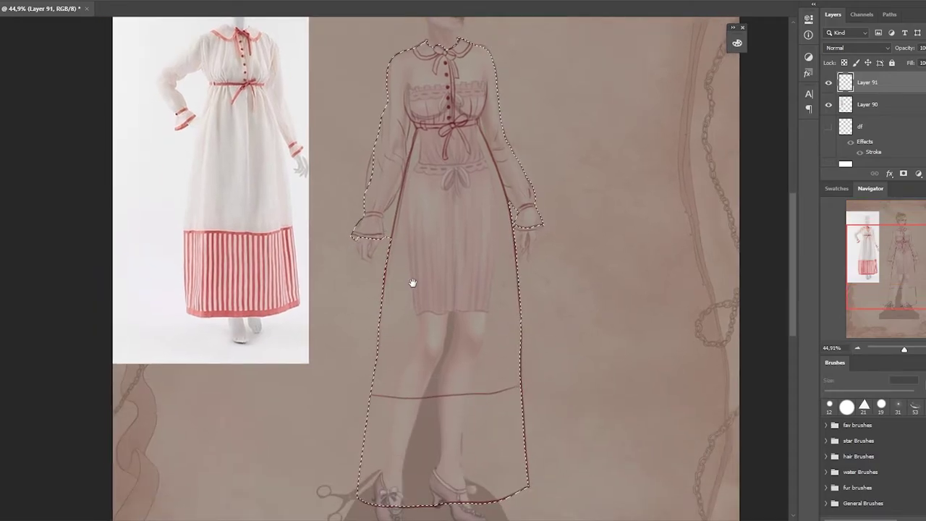
key(Return)
mouse_move(414, 280)
mouse_down()
mouse_move(367, 379)
mouse_move(393, 261)
mouse_up()
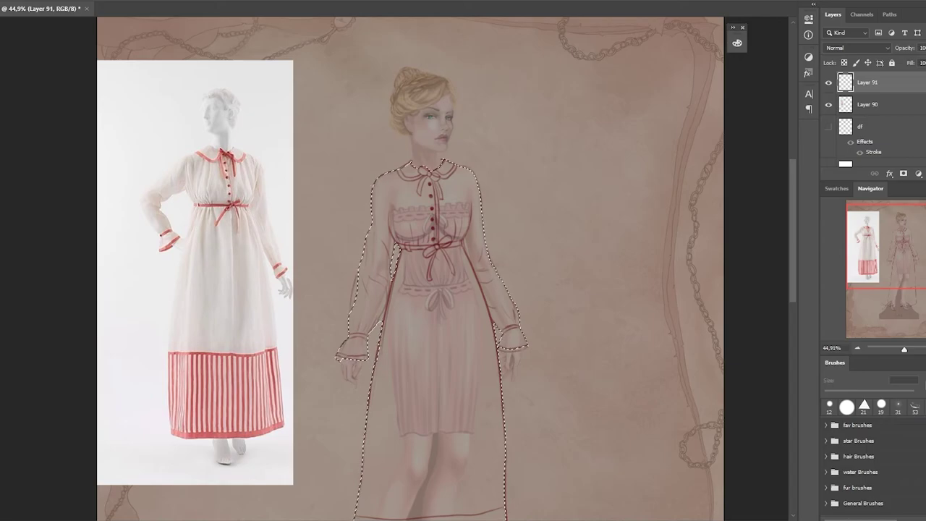
scroll(435, 289, down, 2)
key(ctrl+shift+alt+n)
Step: Fill the dress selection with light cream using a large brush, then deselect
right_click(340, 102)
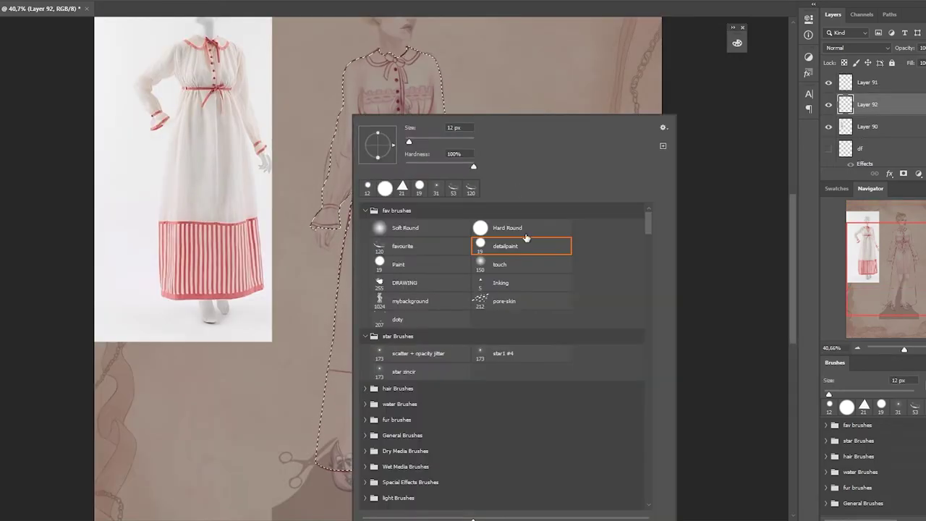
click(532, 241)
drag(391, 181, 343, 268)
key(ctrl+d)
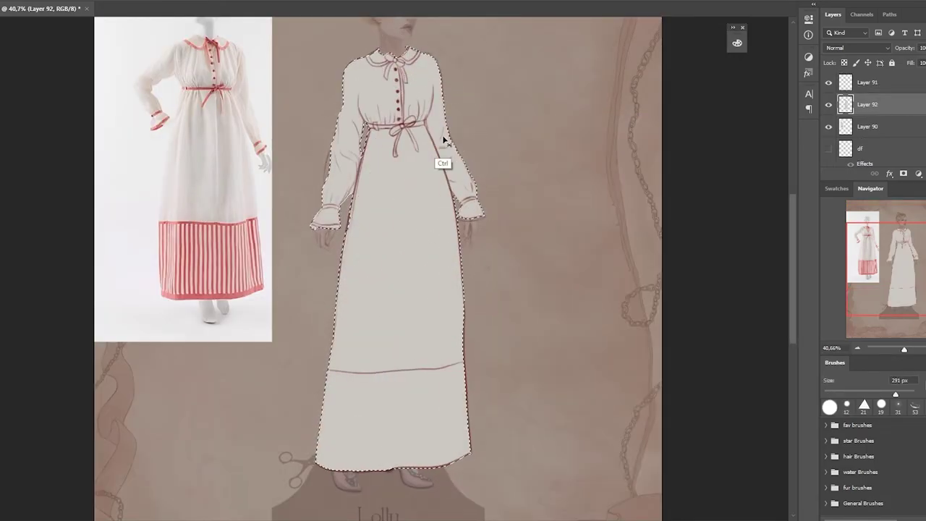
Step: Switch to a soft shading brush sized 50 px
right_click(414, 115)
drag(507, 148, 482, 138)
key(Return)
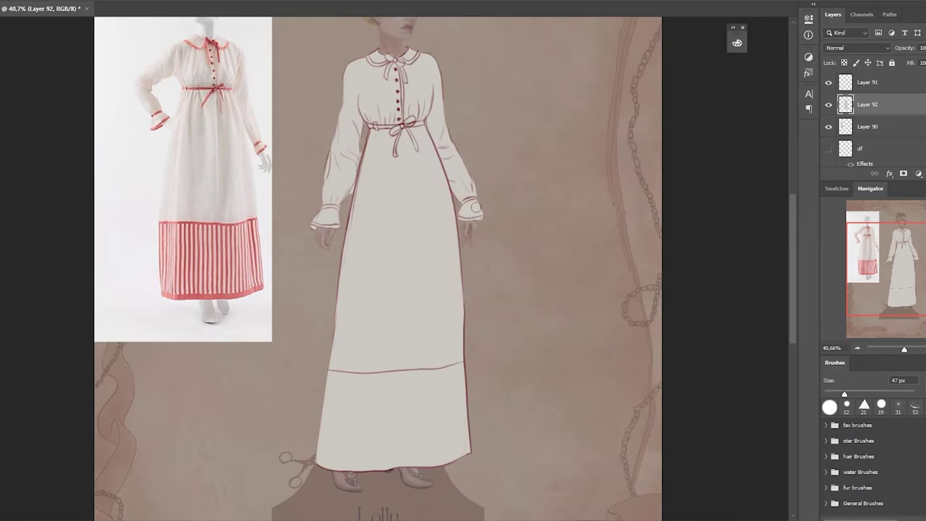
right_click(376, 116)
double_click(548, 227)
key(bracketright)
key(bracketright)
key(bracketright)
right_click(421, 192)
double_click(597, 228)
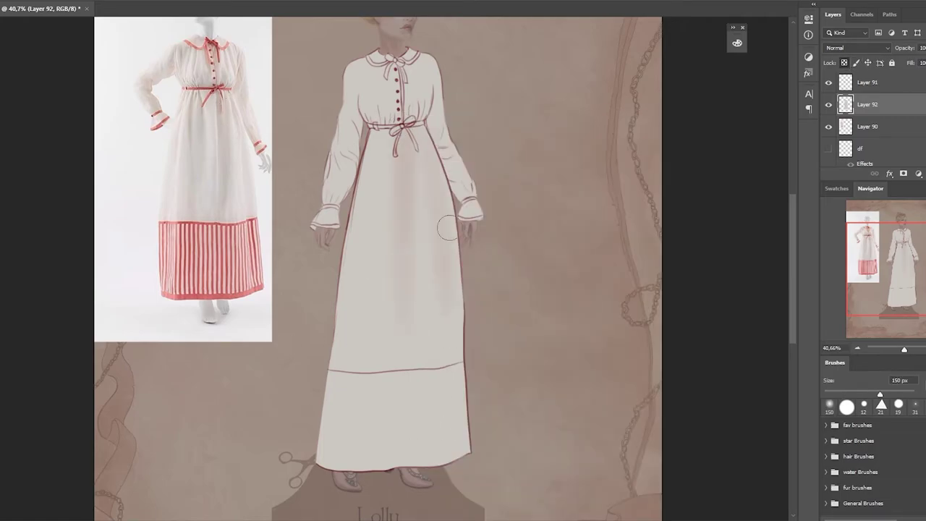
right_click(480, 116)
text(50)
key(Return)
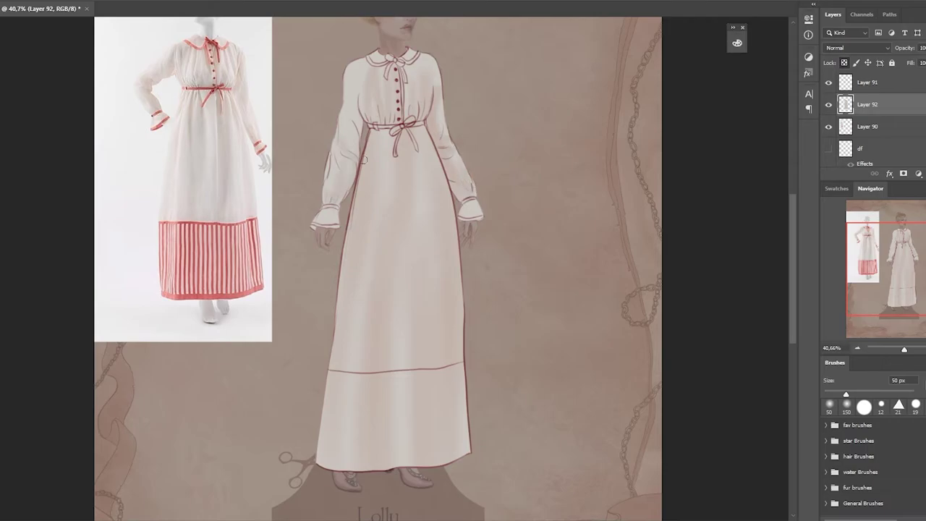
Step: With a sampled colour at 26 px, darken the placket, collar, bodice and sleeve edges
key(alt)
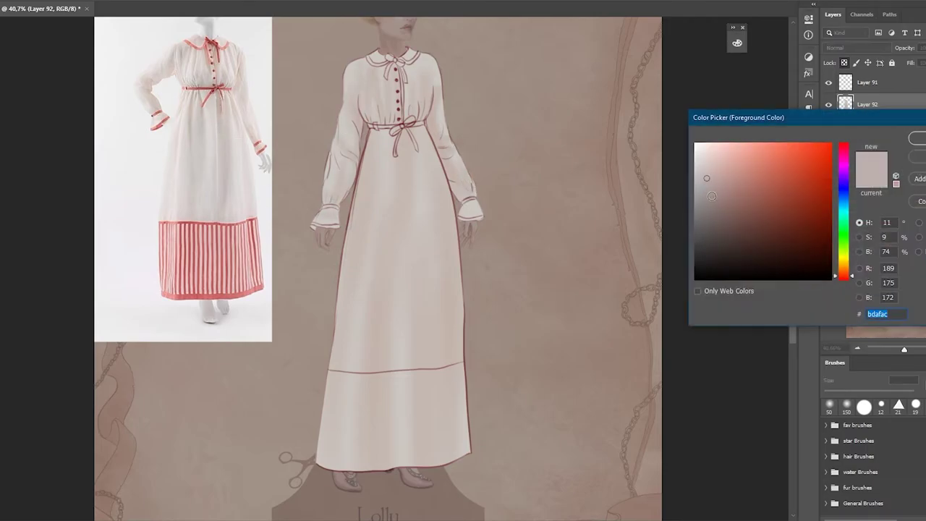
right_click(415, 71)
text(26)
key(Return)
drag(400, 65, 404, 110)
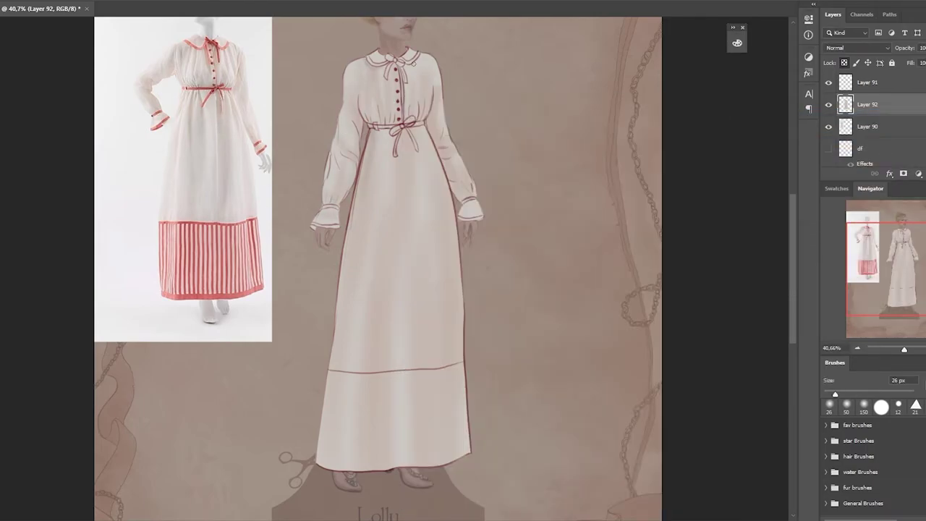
drag(437, 81, 429, 118)
drag(354, 68, 365, 126)
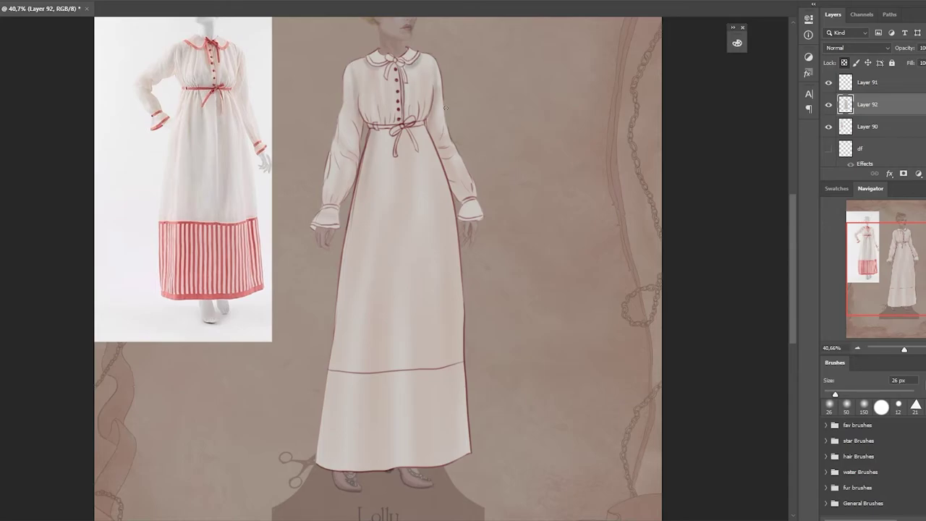
mouse_move(446, 108)
mouse_down()
mouse_move(443, 152)
mouse_move(470, 216)
mouse_up()
mouse_move(327, 203)
mouse_down()
mouse_move(340, 147)
mouse_move(340, 168)
mouse_up()
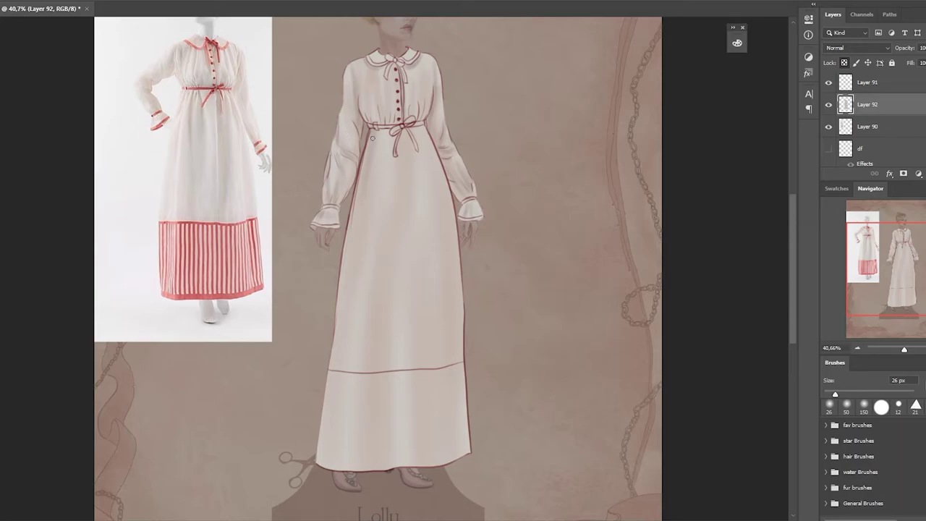
Step: Add fold lines on the sleeve, skirt and bodice, plus gather lines across the bodice
drag(383, 138, 408, 199)
drag(430, 146, 430, 177)
drag(380, 106, 381, 125)
mouse_move(395, 100)
mouse_down()
mouse_move(395, 120)
mouse_move(372, 124)
mouse_up()
mouse_move(412, 101)
mouse_down()
mouse_move(412, 121)
mouse_move(431, 127)
mouse_up()
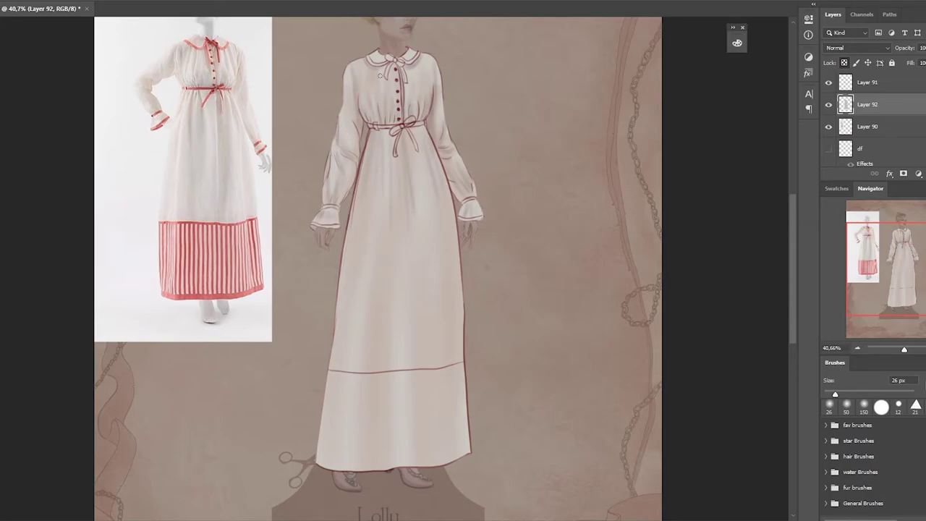
Step: Shade both sides of the skirt with a 77 px soft brush
right_click(421, 114)
double_click(564, 263)
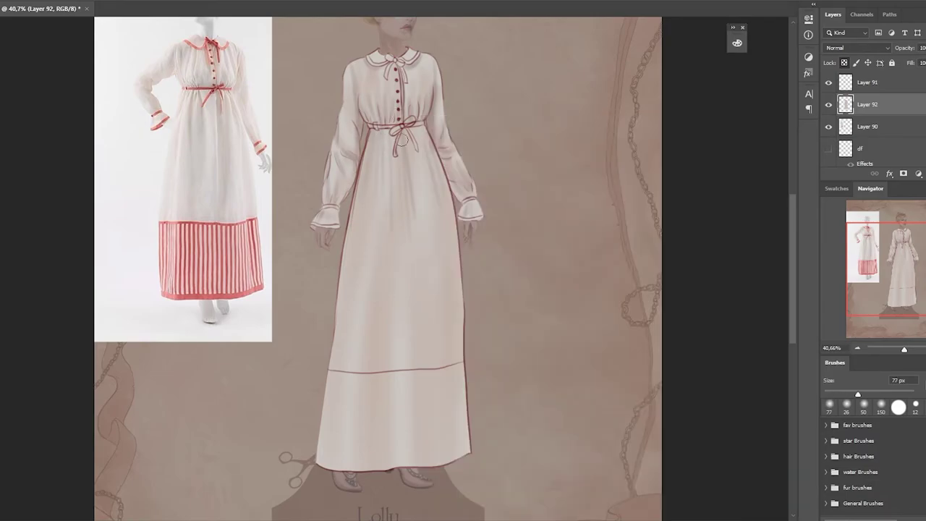
drag(423, 284, 441, 456)
drag(358, 199, 344, 448)
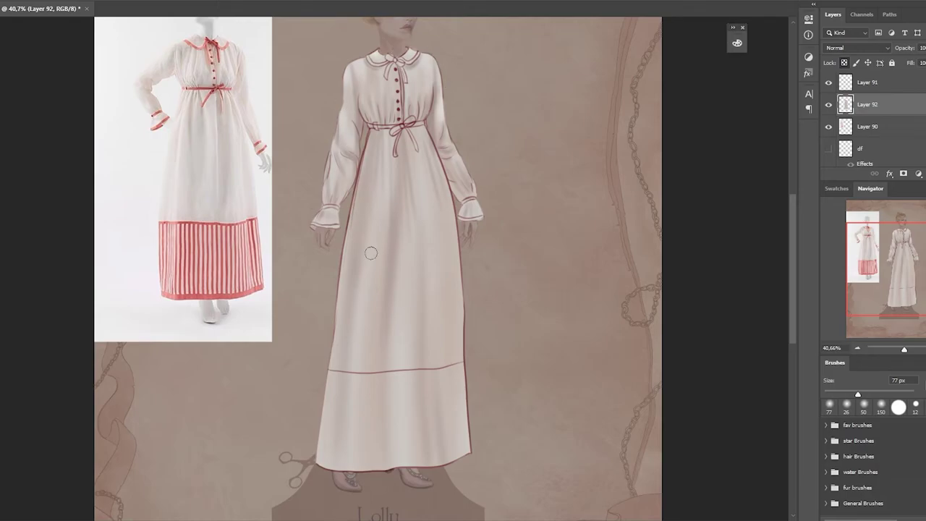
drag(366, 273, 362, 402)
Step: Paint light highlights on the skirt, sleeves and cuffs with a 44 px brush, then pick 19 px
right_click(422, 152)
double_click(579, 264)
drag(408, 188, 412, 435)
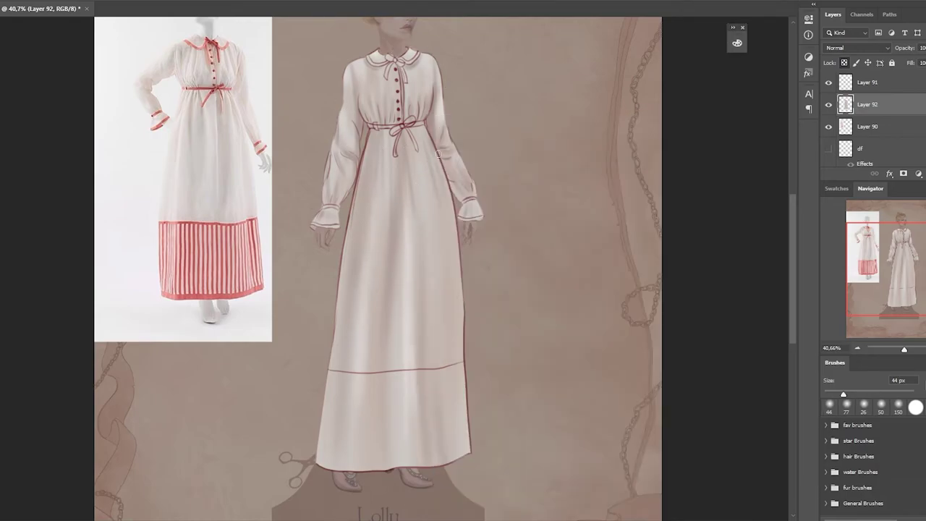
drag(437, 181, 450, 405)
drag(363, 203, 351, 406)
drag(331, 187, 330, 212)
drag(466, 164, 471, 214)
drag(325, 209, 326, 221)
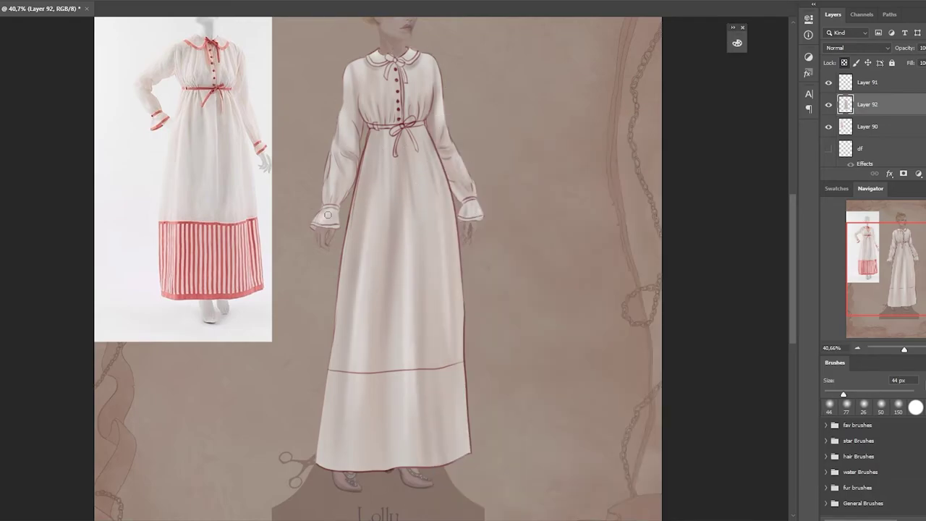
right_click(342, 174)
click(411, 265)
Step: Paint the hem-band line and the skirt's bottom edge pink with the 19 px brush
click(217, 326)
drag(327, 372, 463, 365)
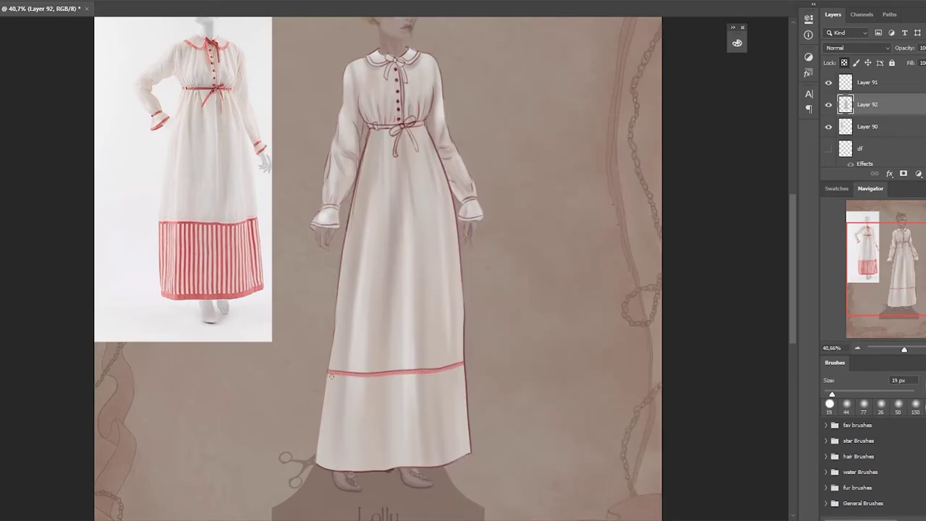
drag(317, 467, 472, 453)
drag(317, 463, 432, 460)
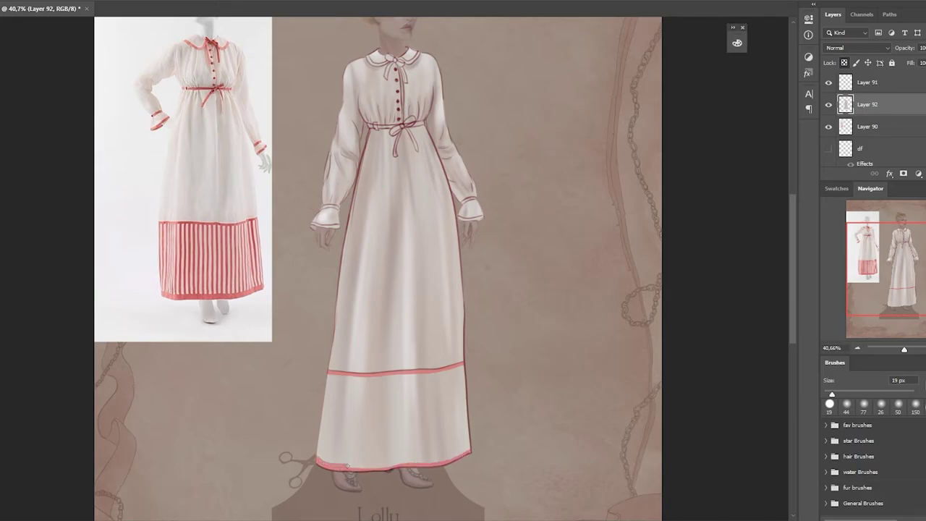
Step: Try a pink line down the lower skirt's left edge, undo it, and shrink the brush to 14 px
drag(329, 375, 319, 459)
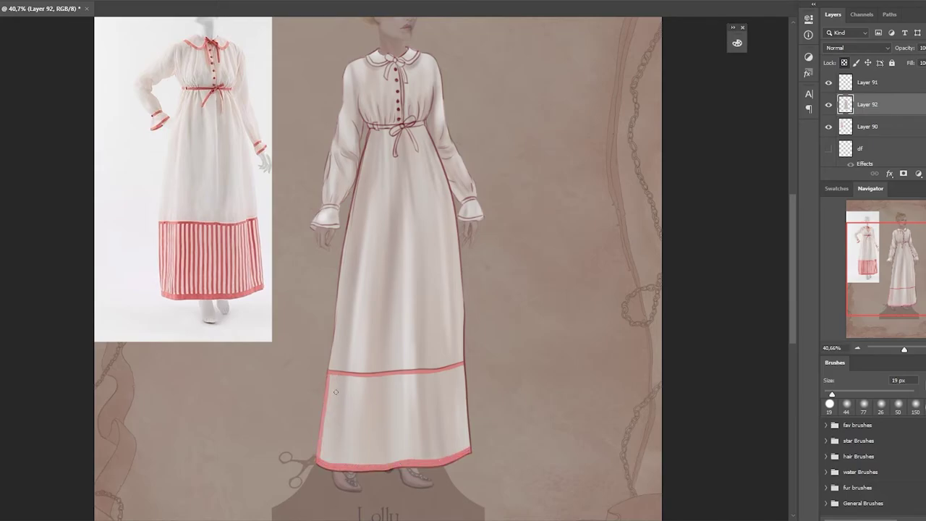
drag(329, 375, 324, 452)
key(ctrl+z)
right_click(340, 115)
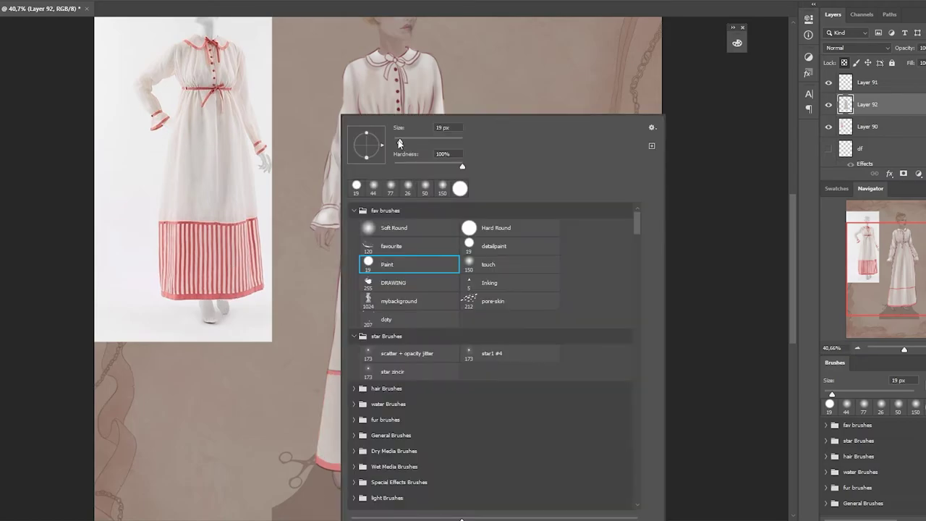
key(Return)
key(ctrl+z)
key(ctrl+shift+z)
Step: Undo the stray left-edge stroke and paint vertical pink stripes across the whole hem panel
key(ctrl+z)
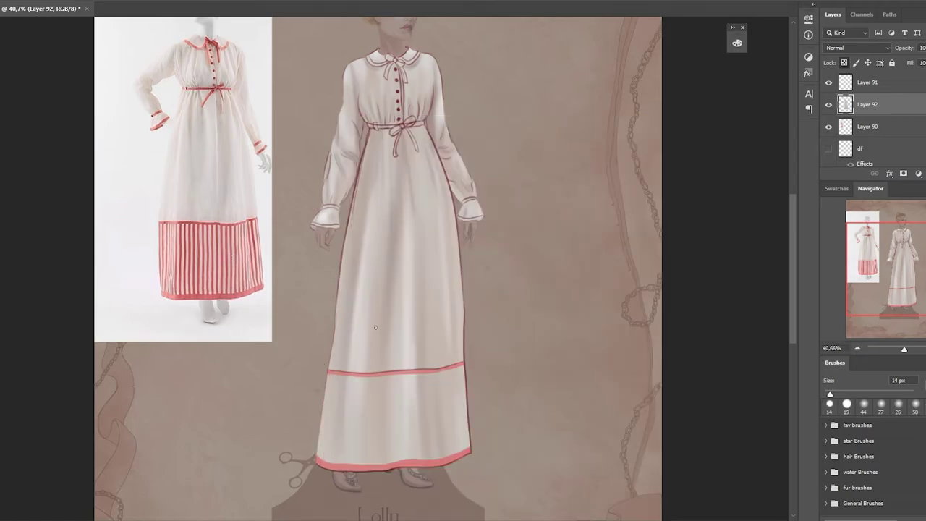
drag(322, 377, 339, 463)
mouse_move(352, 375)
mouse_down()
mouse_move(358, 463)
mouse_move(369, 414)
mouse_move(372, 463)
mouse_up()
drag(376, 377, 386, 463)
mouse_move(391, 375)
mouse_down()
mouse_move(393, 463)
mouse_move(419, 460)
mouse_up()
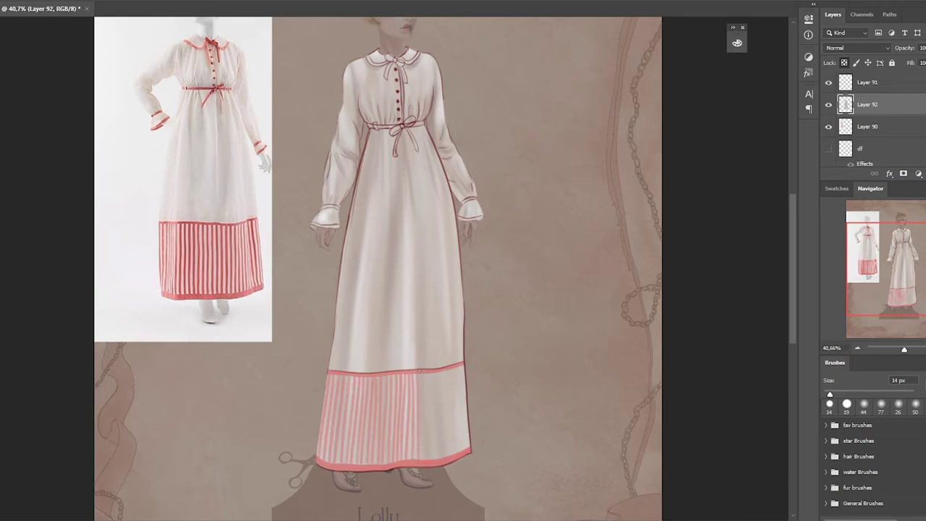
mouse_move(424, 375)
mouse_down()
mouse_move(424, 460)
mouse_move(433, 459)
mouse_up()
mouse_move(439, 374)
mouse_down()
mouse_move(440, 459)
mouse_move(449, 456)
mouse_up()
mouse_move(456, 369)
mouse_down()
mouse_move(458, 451)
mouse_move(468, 447)
mouse_up()
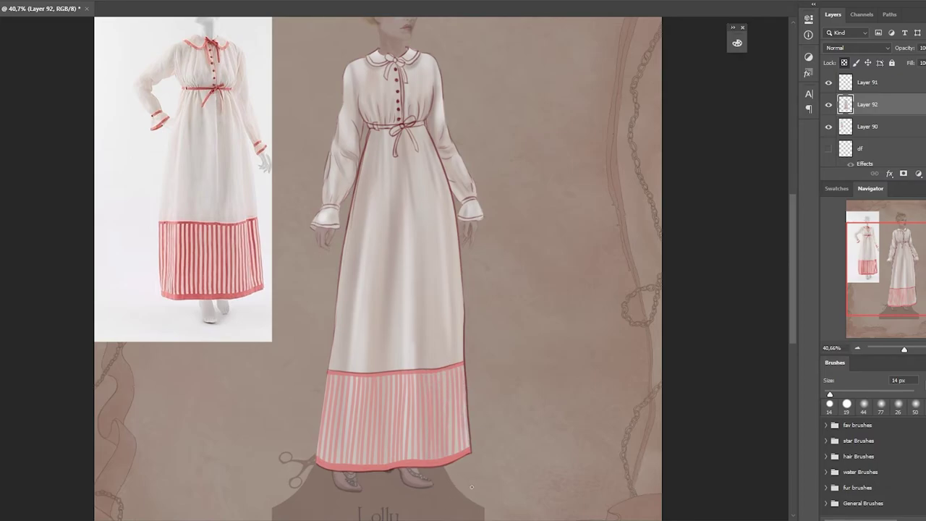
Step: Colour the waist bow, both collar bow loops and tails, and the sleeve cuff trim pink
mouse_move(391, 126)
mouse_down()
mouse_move(401, 134)
mouse_move(422, 122)
mouse_move(417, 152)
mouse_up()
mouse_move(368, 57)
mouse_down()
mouse_move(394, 62)
mouse_move(385, 78)
mouse_move(406, 60)
mouse_move(407, 82)
mouse_up()
drag(401, 60, 416, 58)
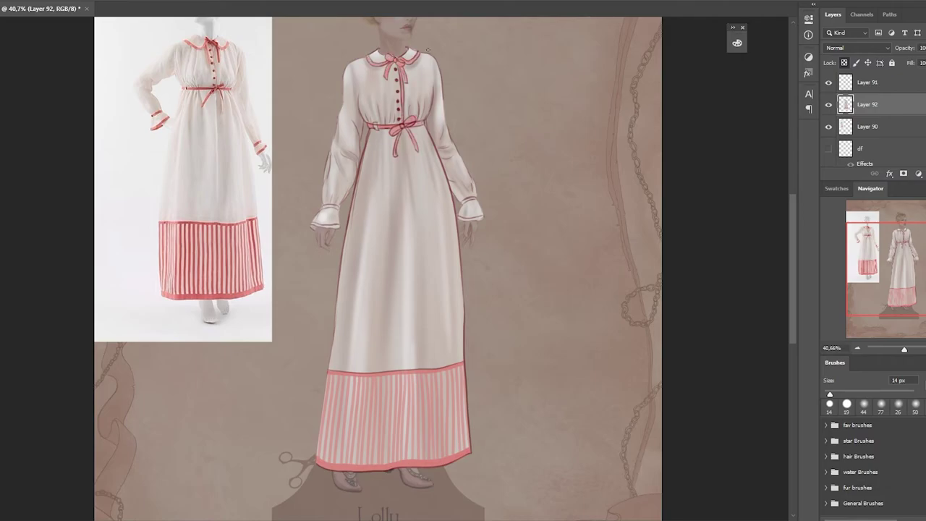
mouse_move(323, 208)
mouse_down()
mouse_move(339, 207)
mouse_move(335, 227)
mouse_up()
Step: Merge Layer 92 into Layer 91
click(868, 82)
right_click(846, 125)
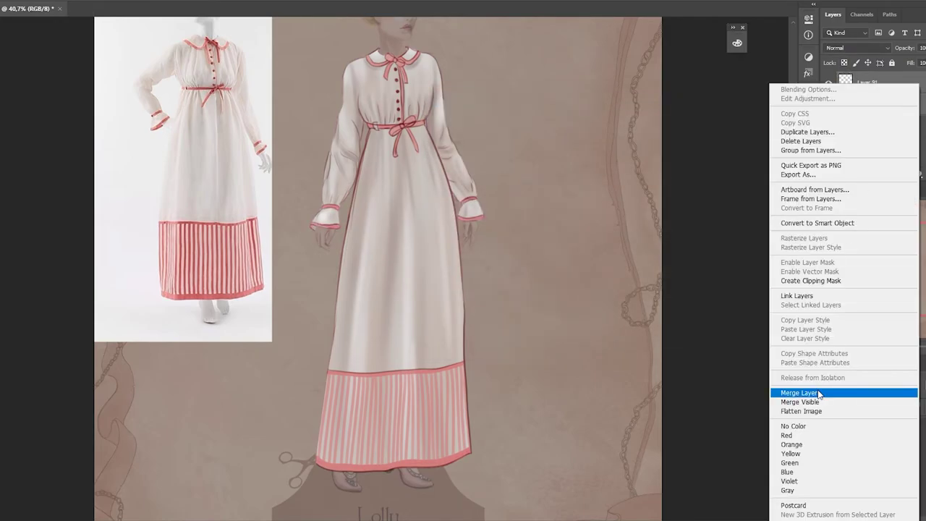
click(816, 393)
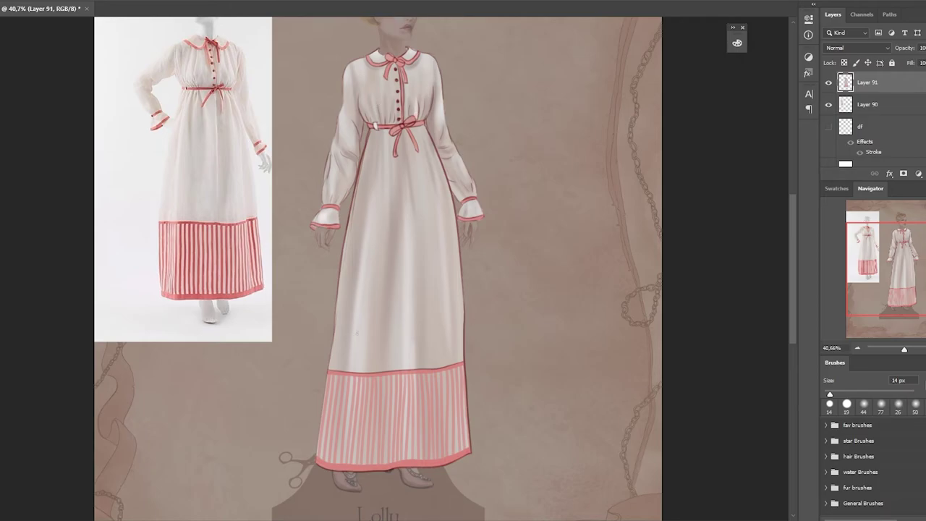
Step: Add faint skirt highlights below the belt and shade the striped band's top edge with the touch brush
drag(411, 182, 414, 265)
right_click(467, 116)
click(616, 263)
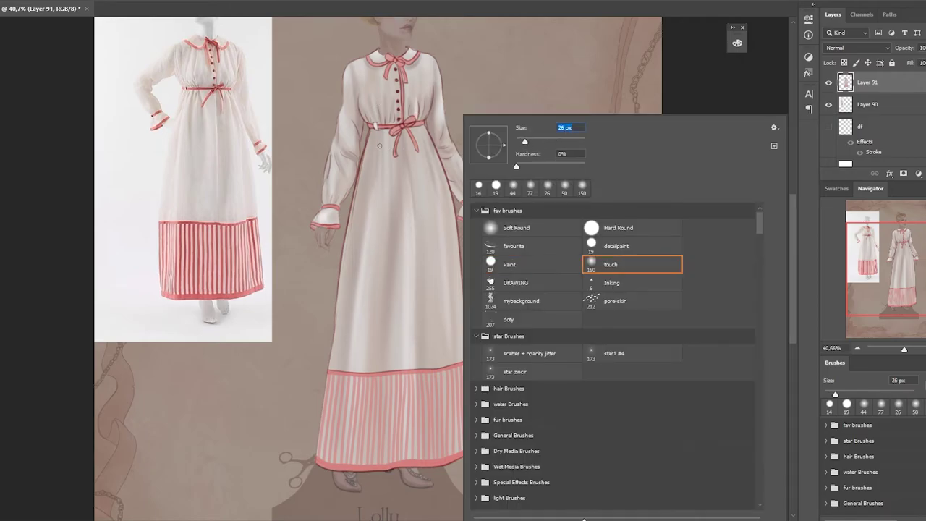
text(12)
key(Return)
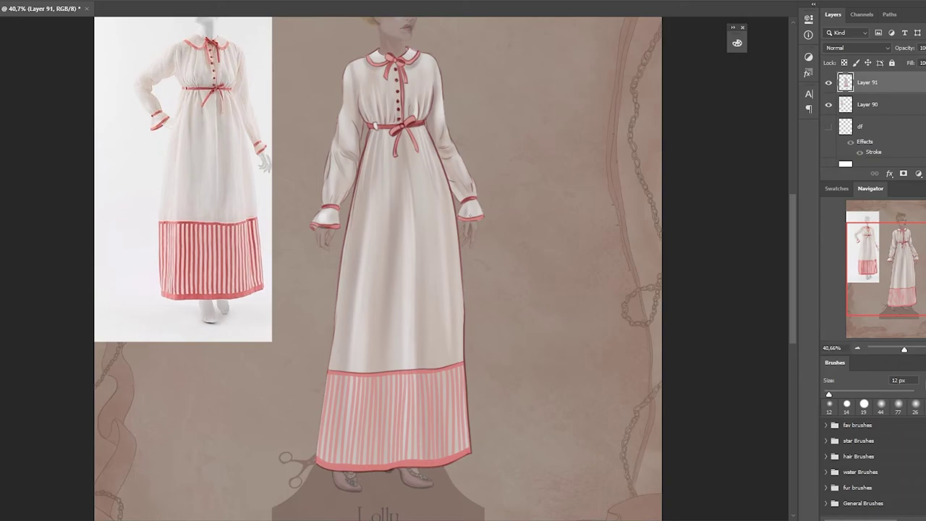
drag(369, 133, 362, 174)
drag(341, 375, 406, 375)
Step: Lock Layer 91's transparent pixels and switch to a 31 px brush
key(slash)
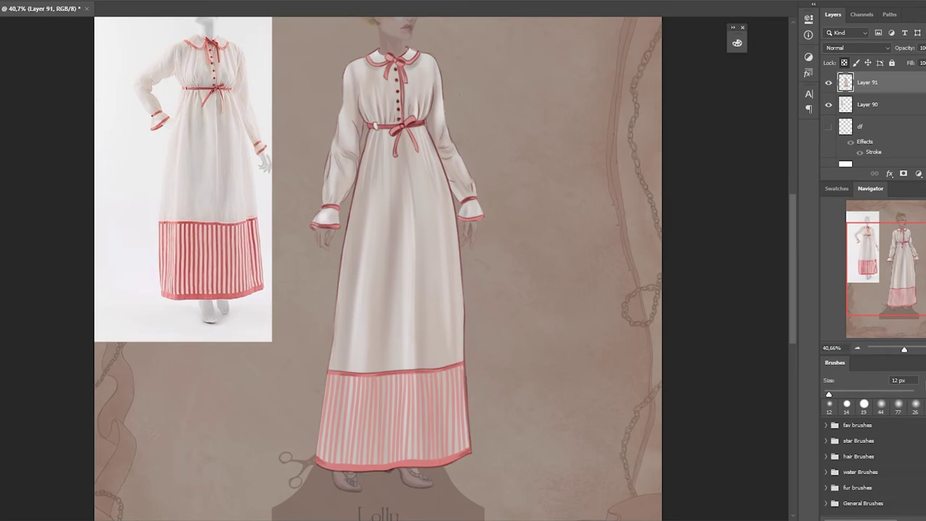
right_click(427, 116)
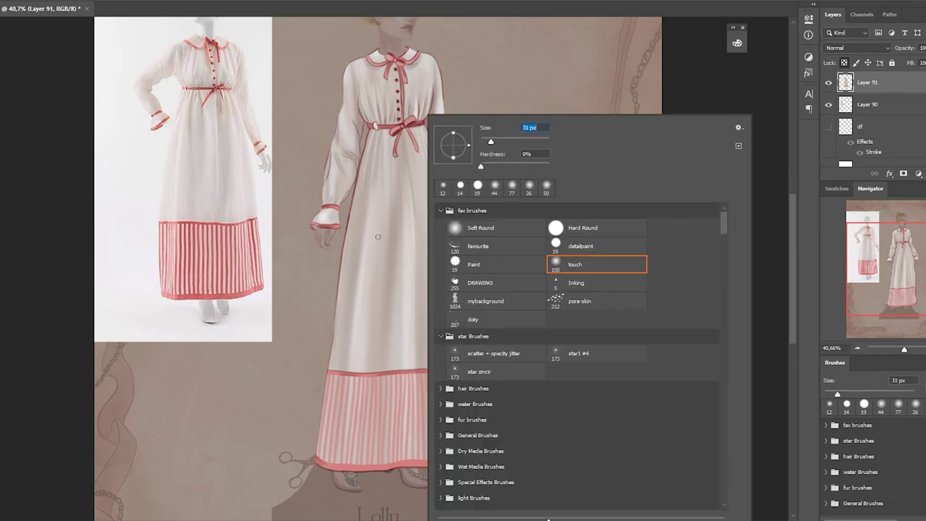
double_click(593, 263)
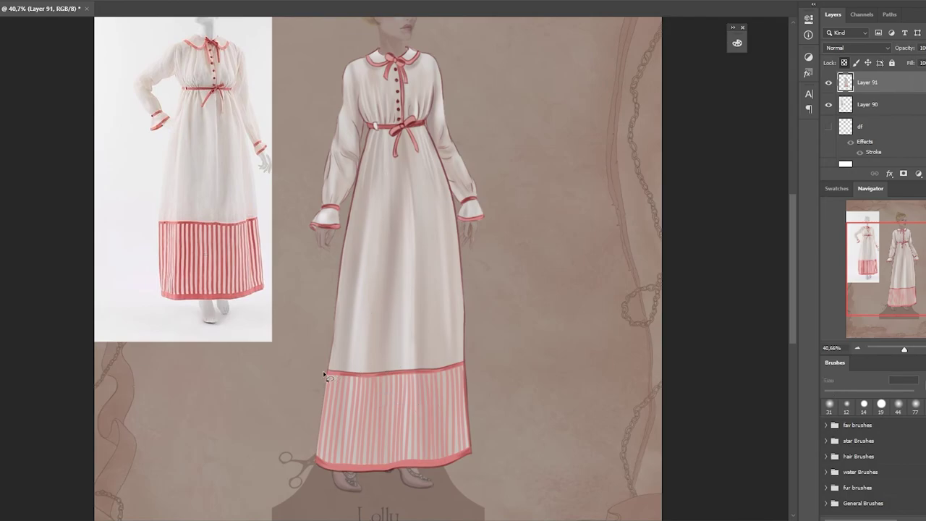
Step: Lasso the striped hem band, apply Levels with midtones at 0.83, and deselect
drag(324, 375, 325, 373)
click(265, 33)
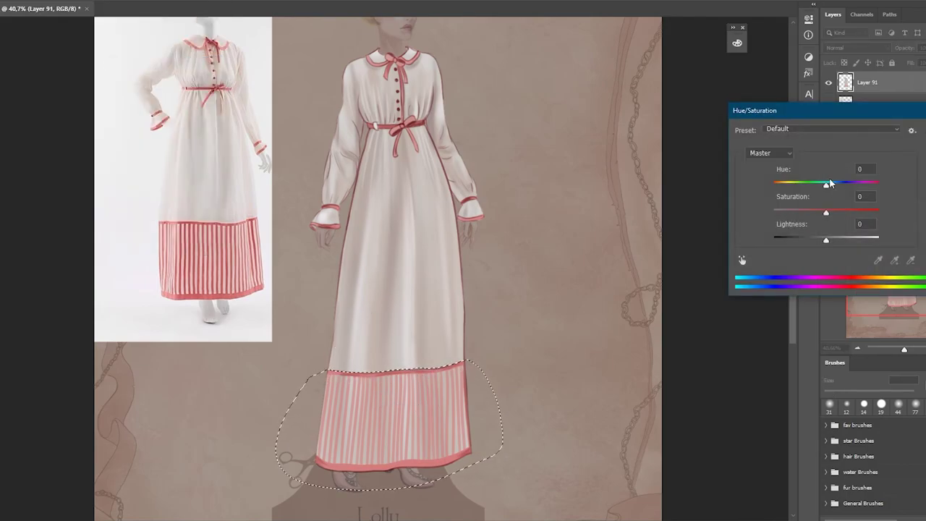
key(Escape)
key(ctrl+l)
drag(754, 210, 764, 209)
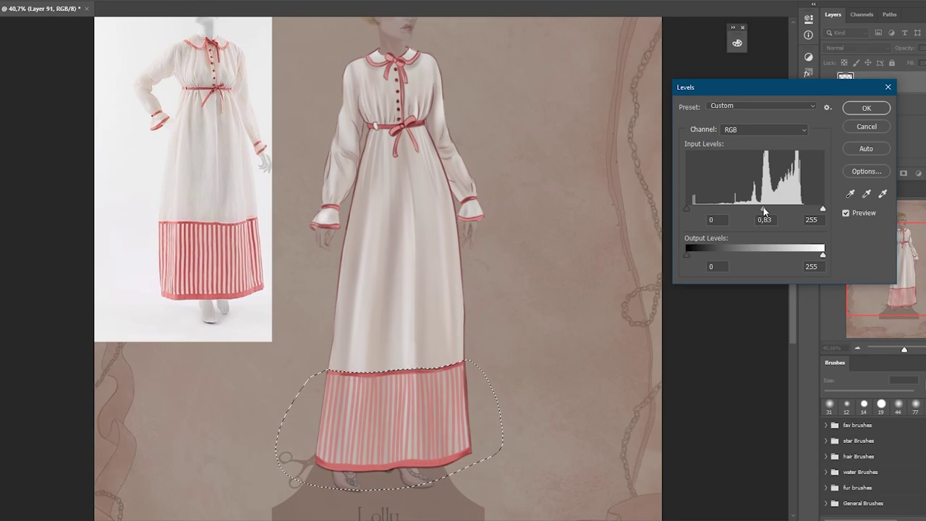
key(Return)
key(ctrl+d)
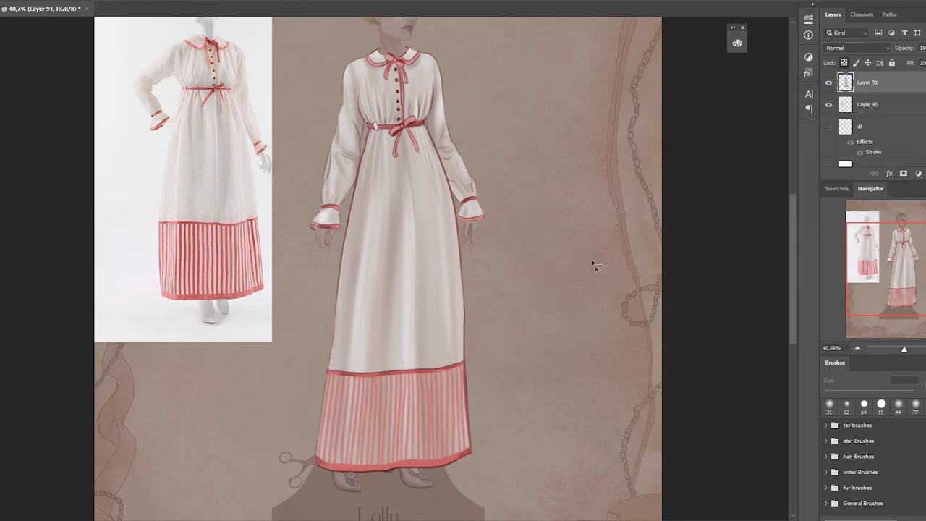
Step: Set the brush to 12 px and sample the collar red from the reference photo
right_click(479, 152)
key(Return)
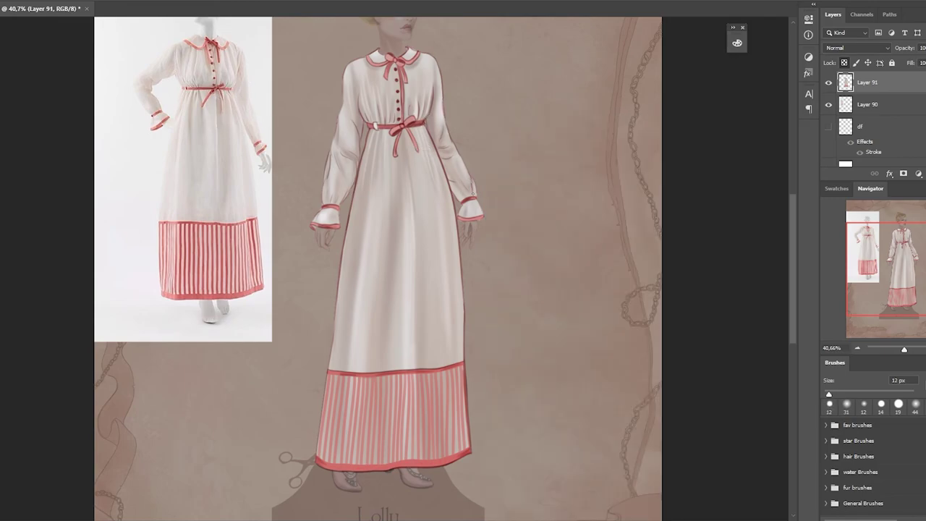
alt+click(182, 51)
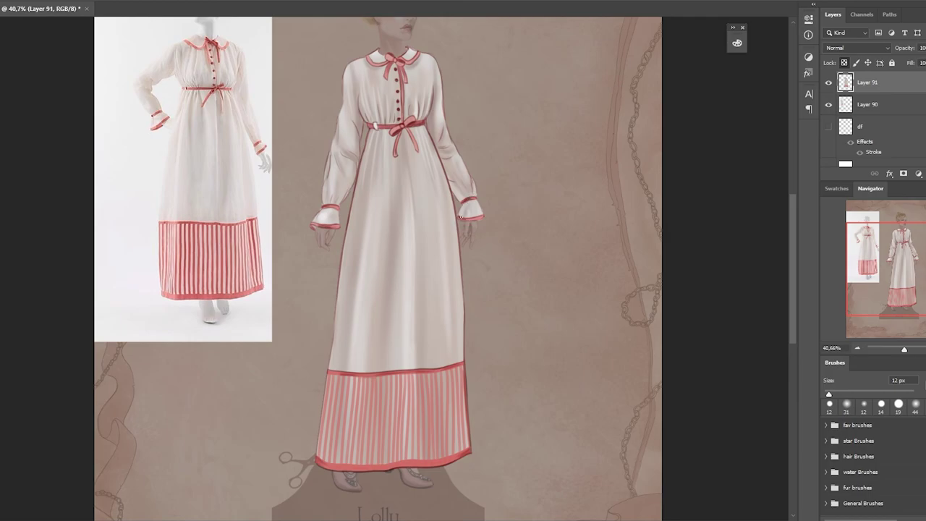